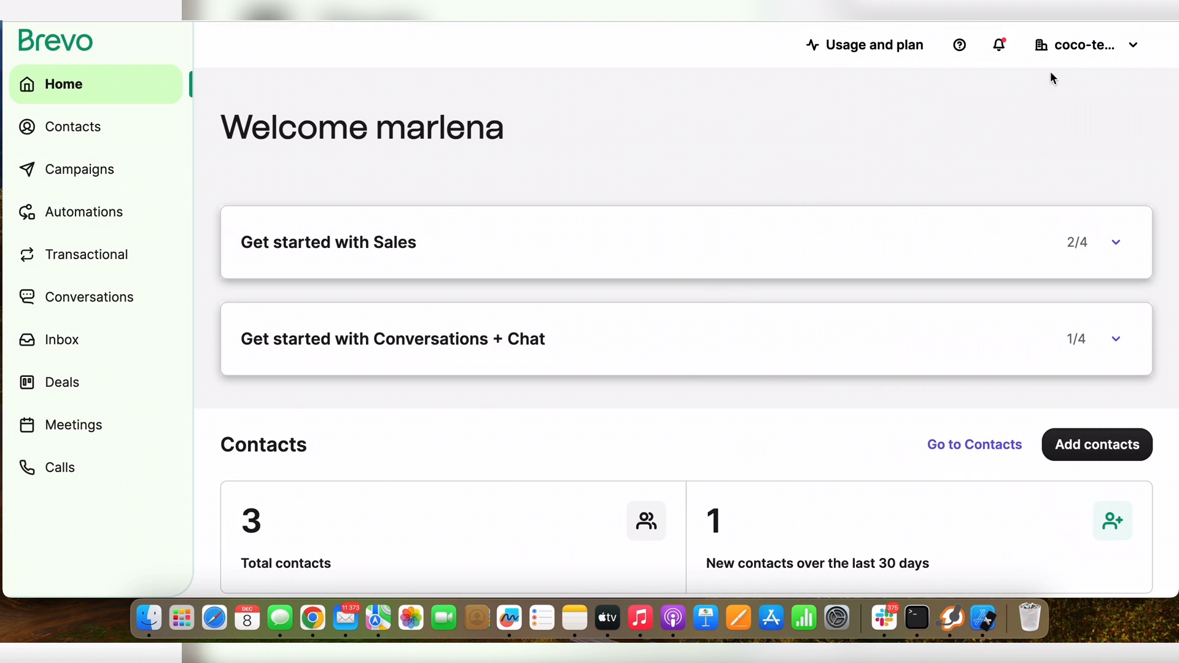
Go from the account menu to Brevo's sending Domains list
left_click(1065, 64)
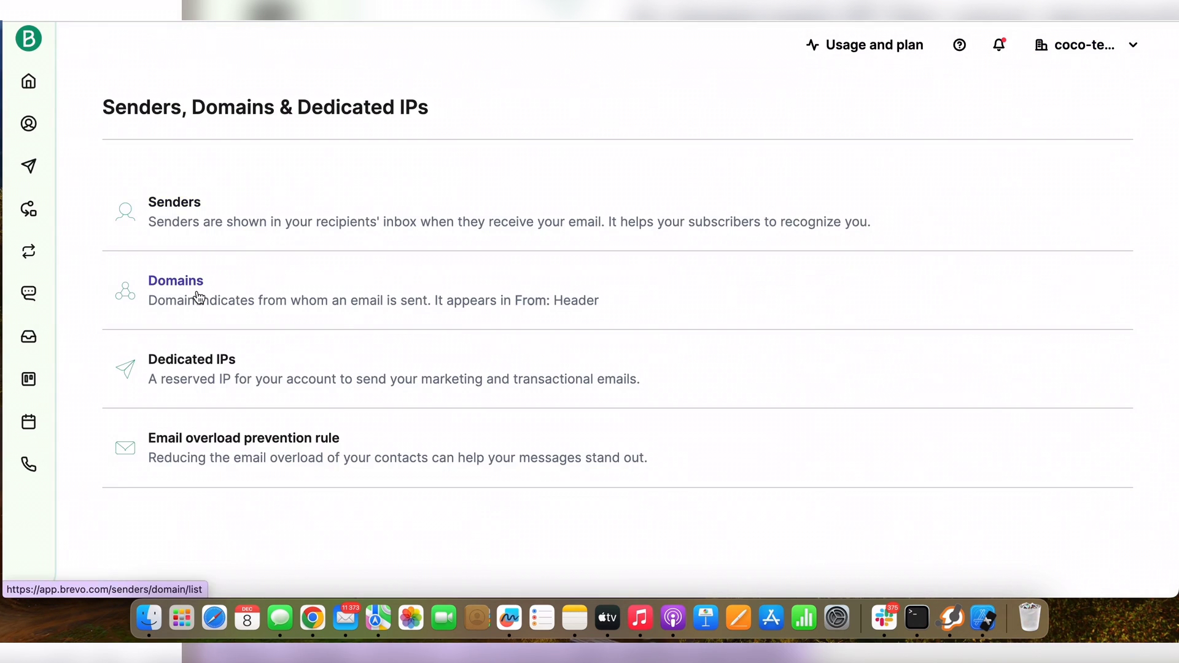
left_click(191, 296)
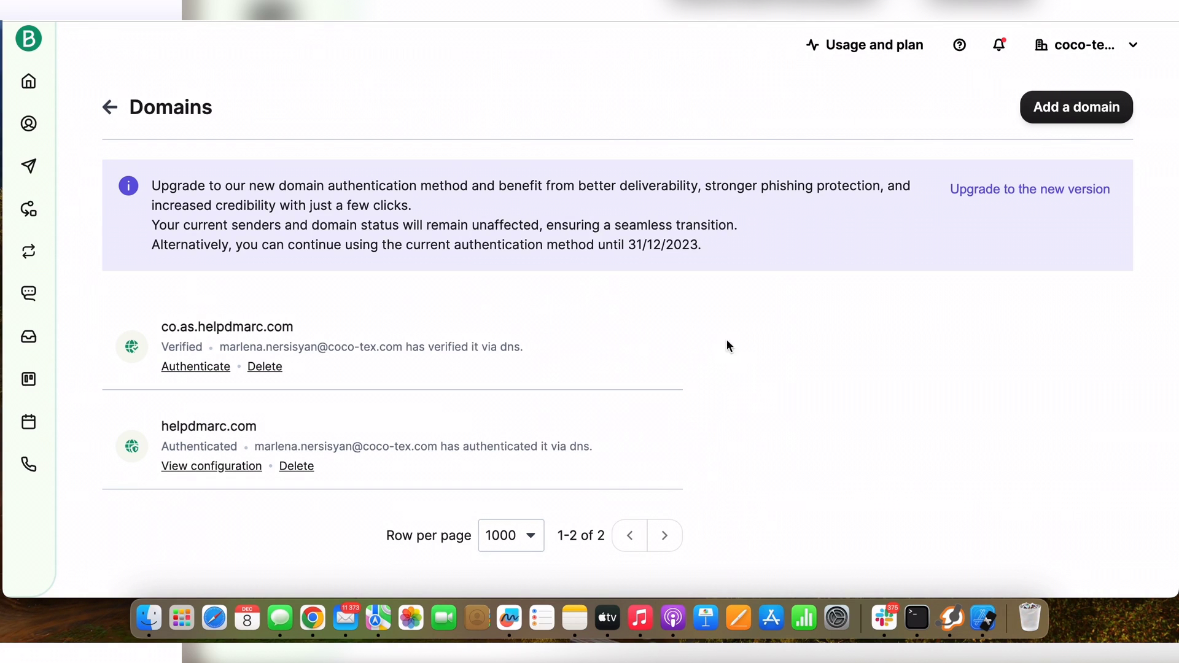
Add coco-tex.com as a new sending domain in Brevo and save it
left_click(1066, 122)
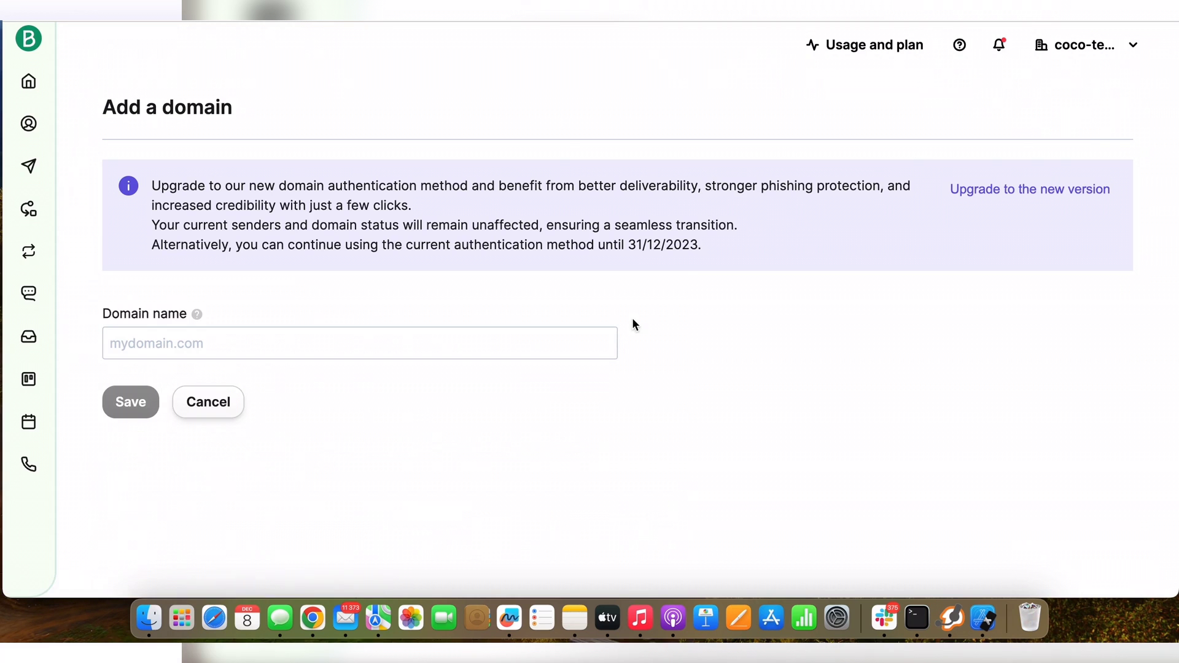
left_click(367, 350)
left_click(285, 384)
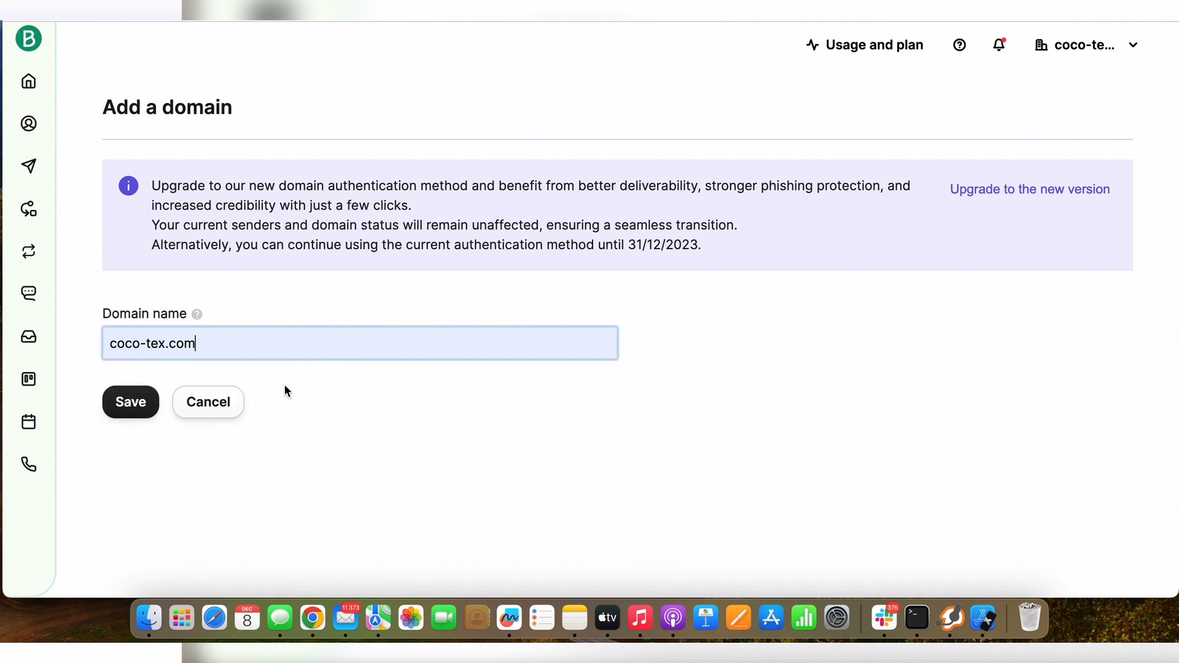
left_click(141, 407)
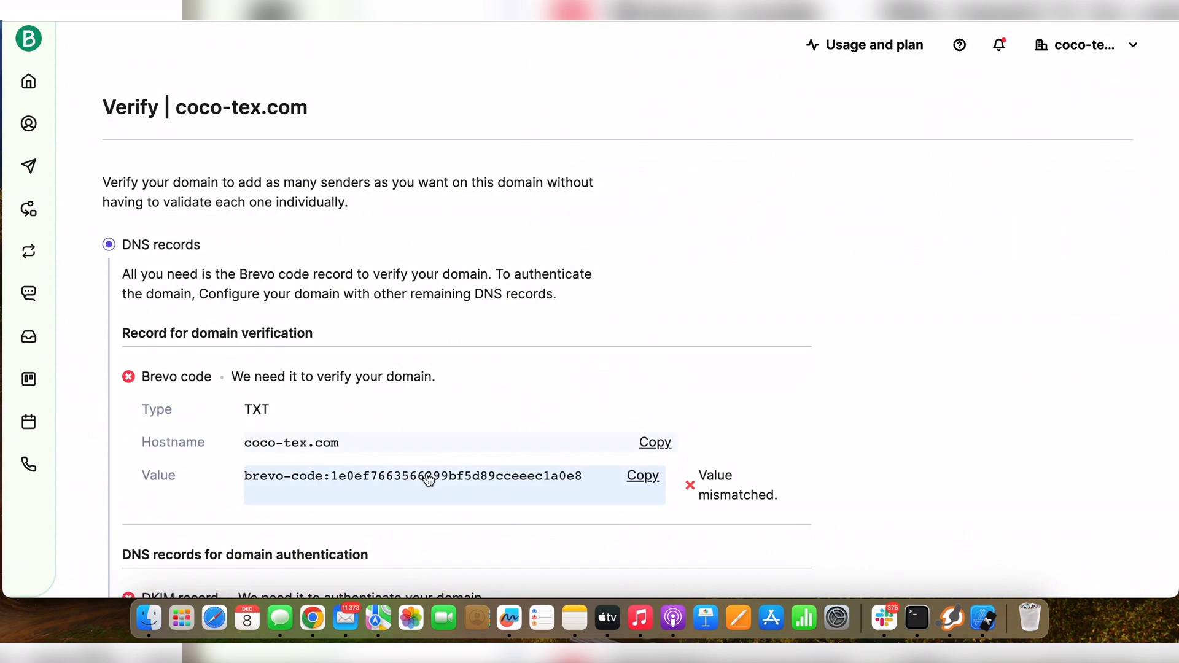
Review the generated DNS records and copy the Brevo code TXT value
scroll(428, 479, "down", 5)
scroll(426, 473, "up", 4)
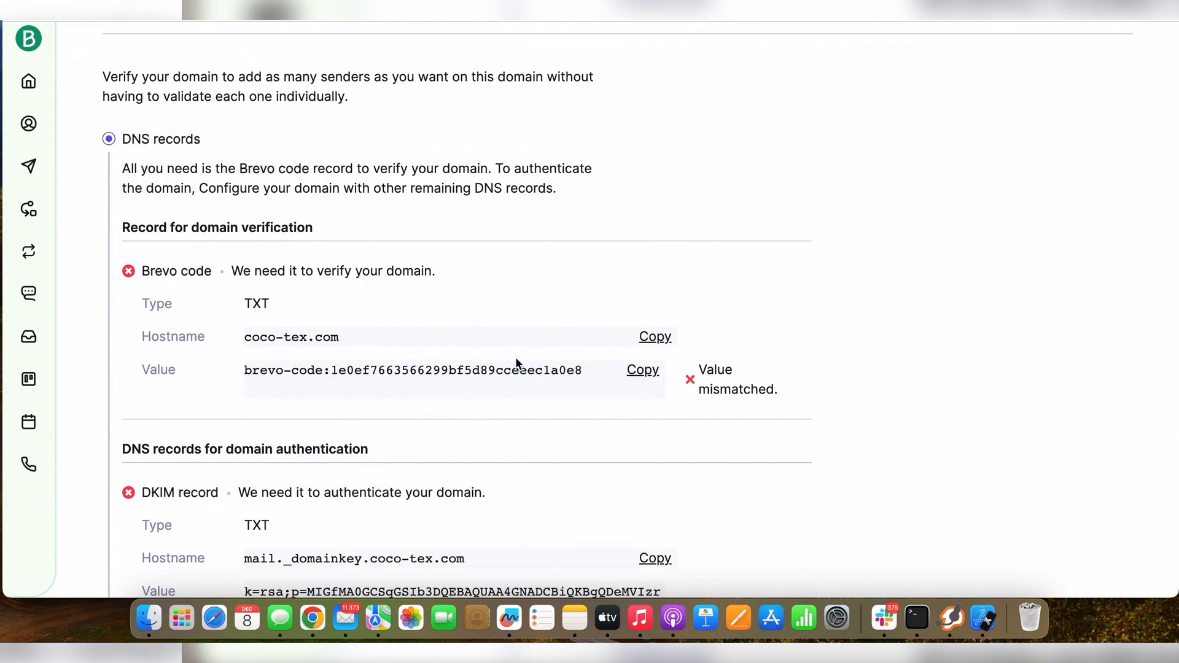
scroll(510, 392, "down", 2)
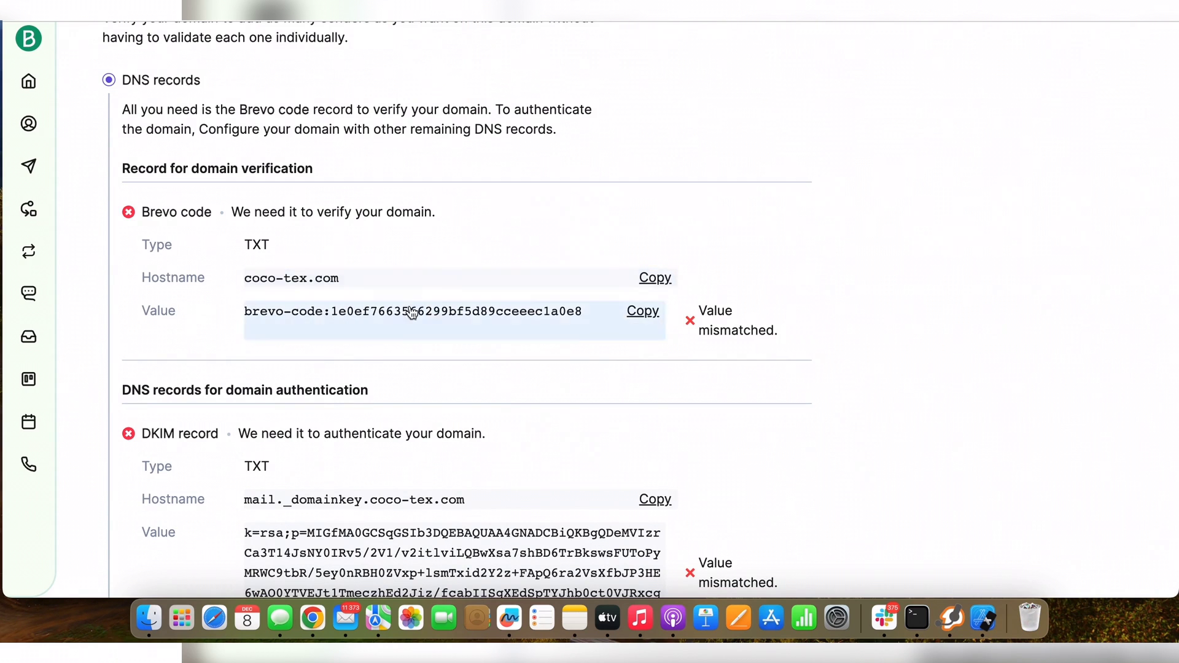
scroll(409, 288, "down", 4)
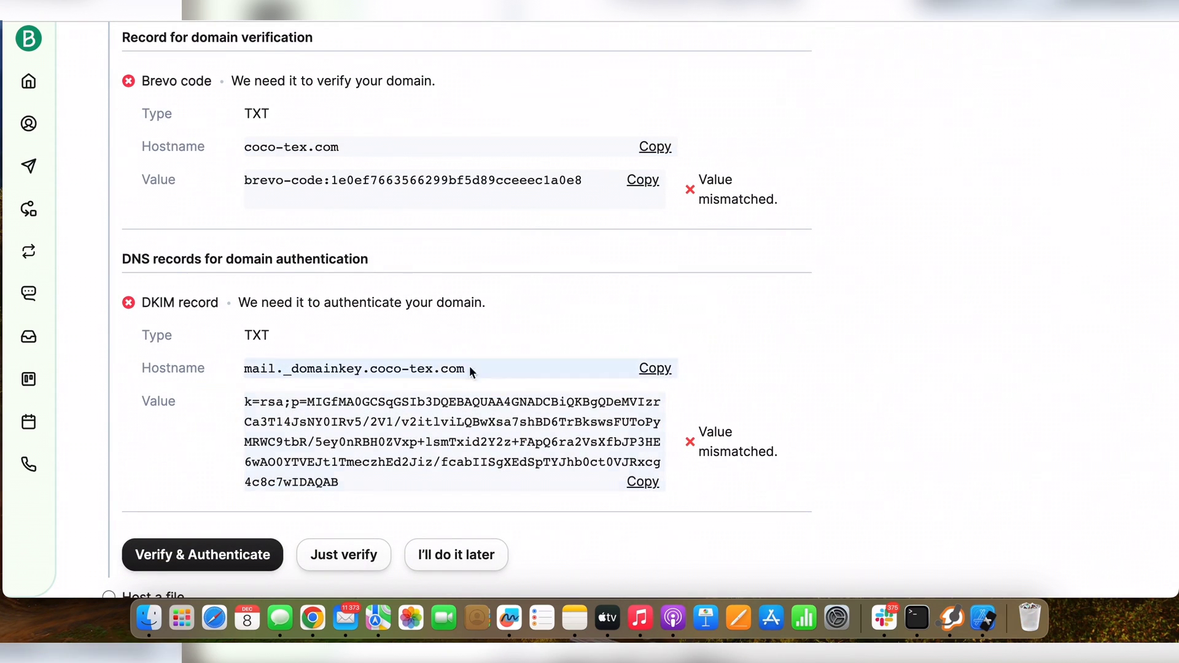
scroll(655, 319, "up", 2)
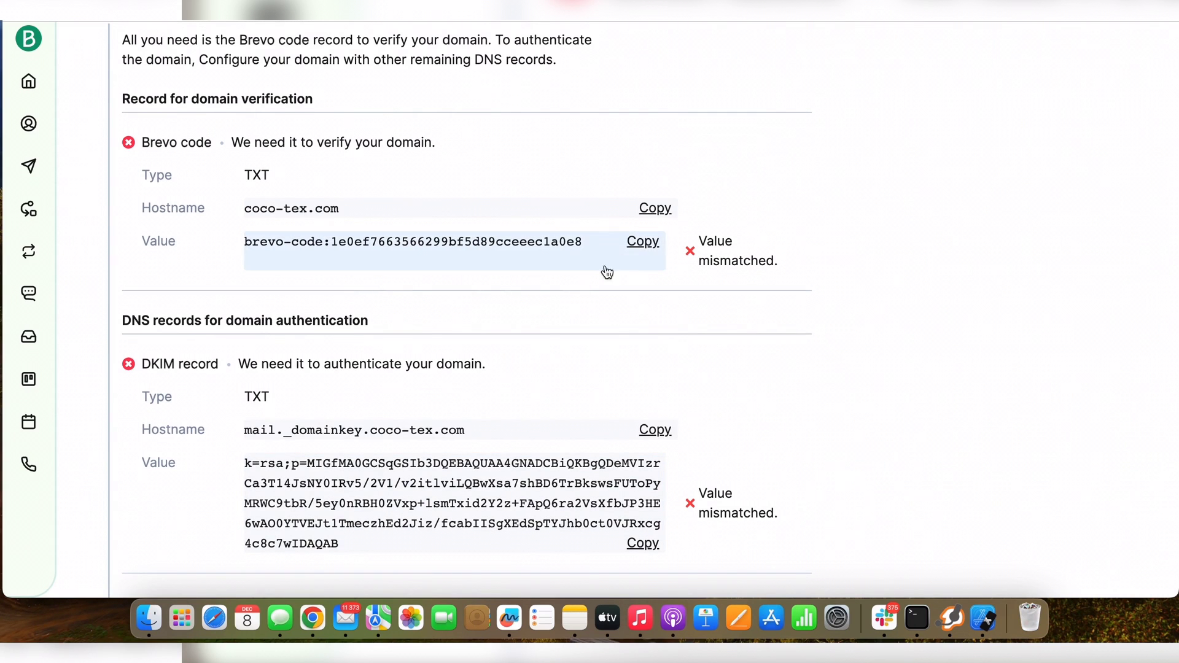
left_click(642, 242)
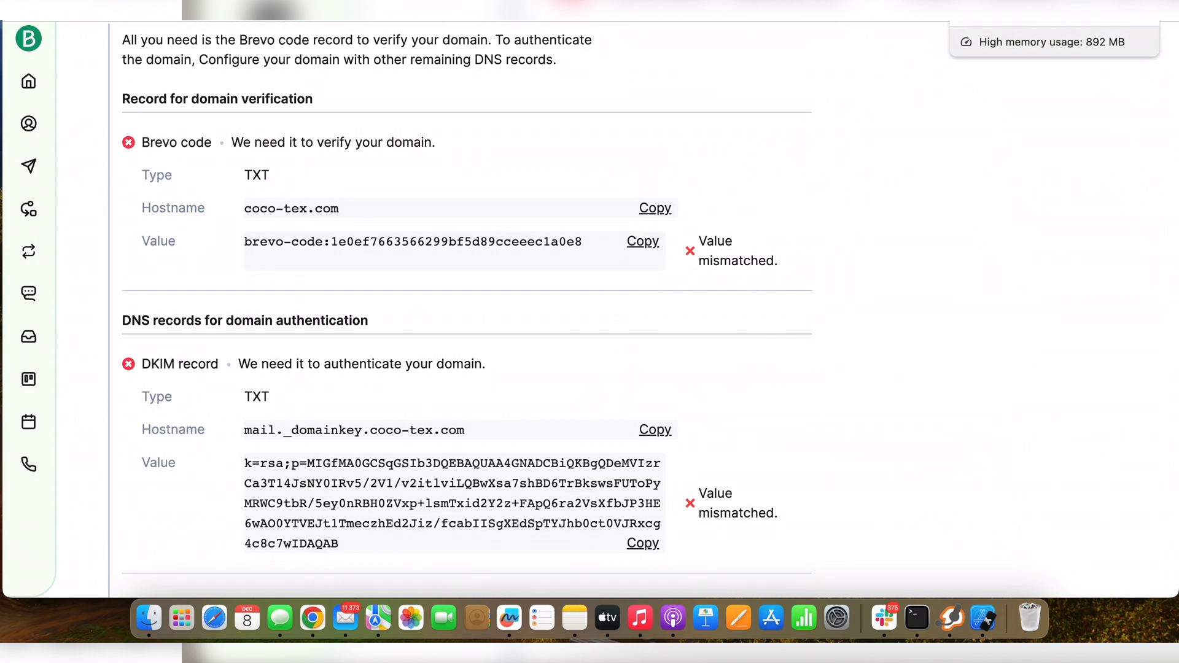
Start a new TXT record in Cloudflare's DNS records for coco-tex.com
left_click(995, 9)
scroll(619, 277, "up", 6)
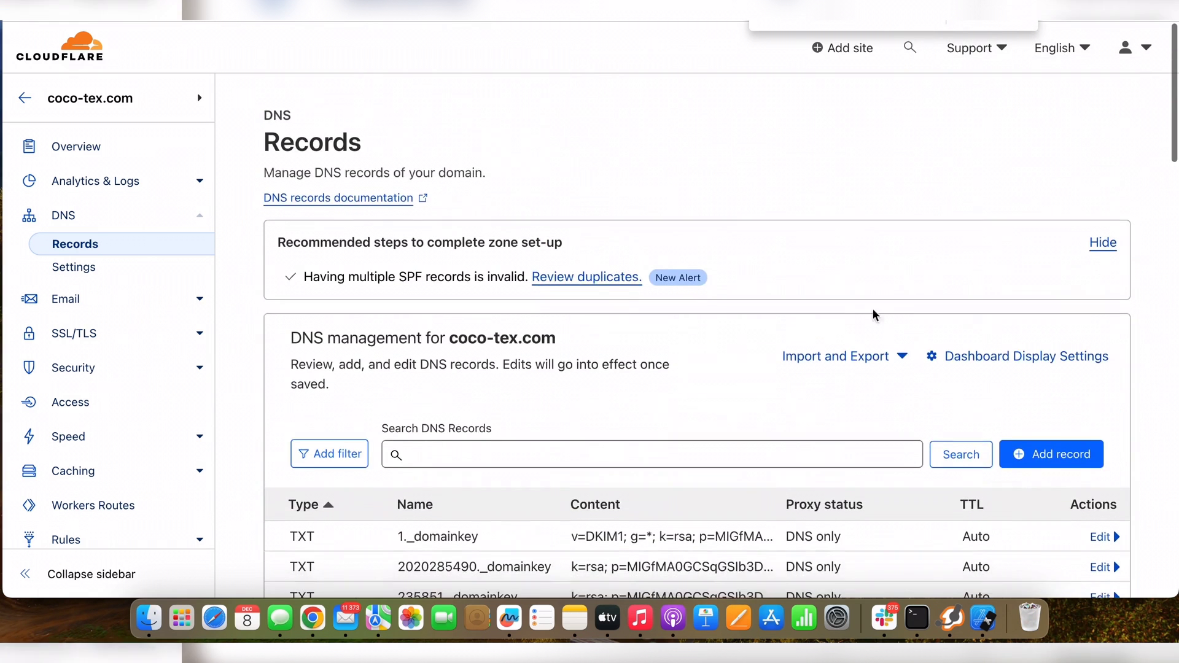
scroll(874, 311, "down", 3)
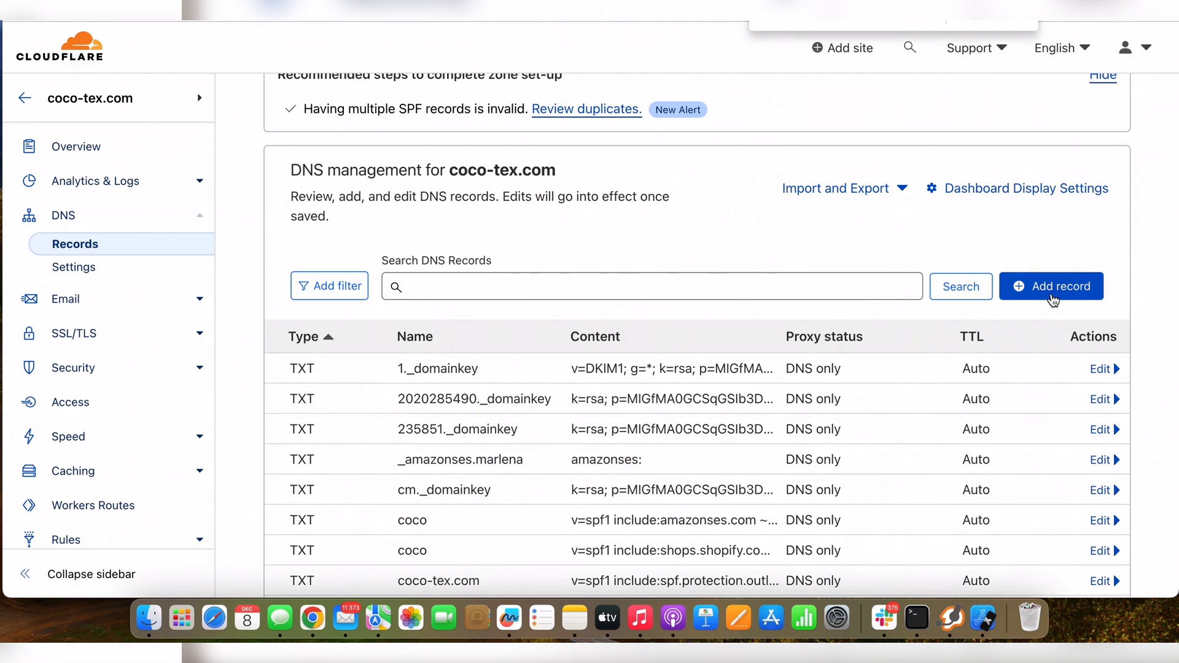
left_click(1052, 287)
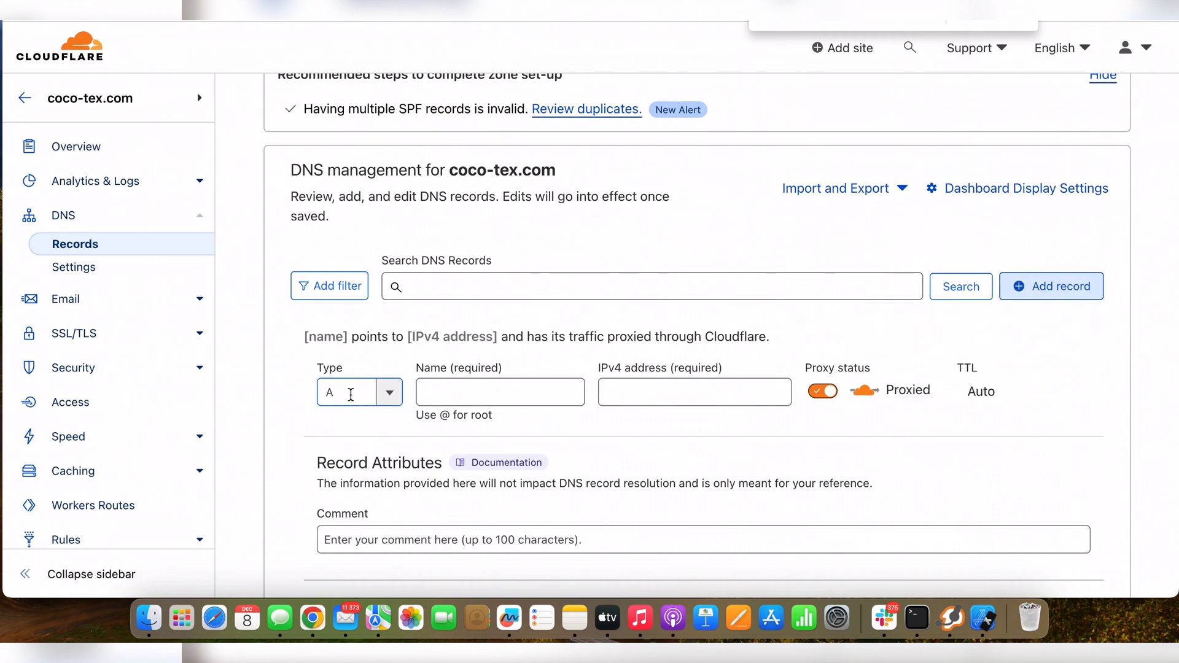
left_click(349, 392)
type("txt")
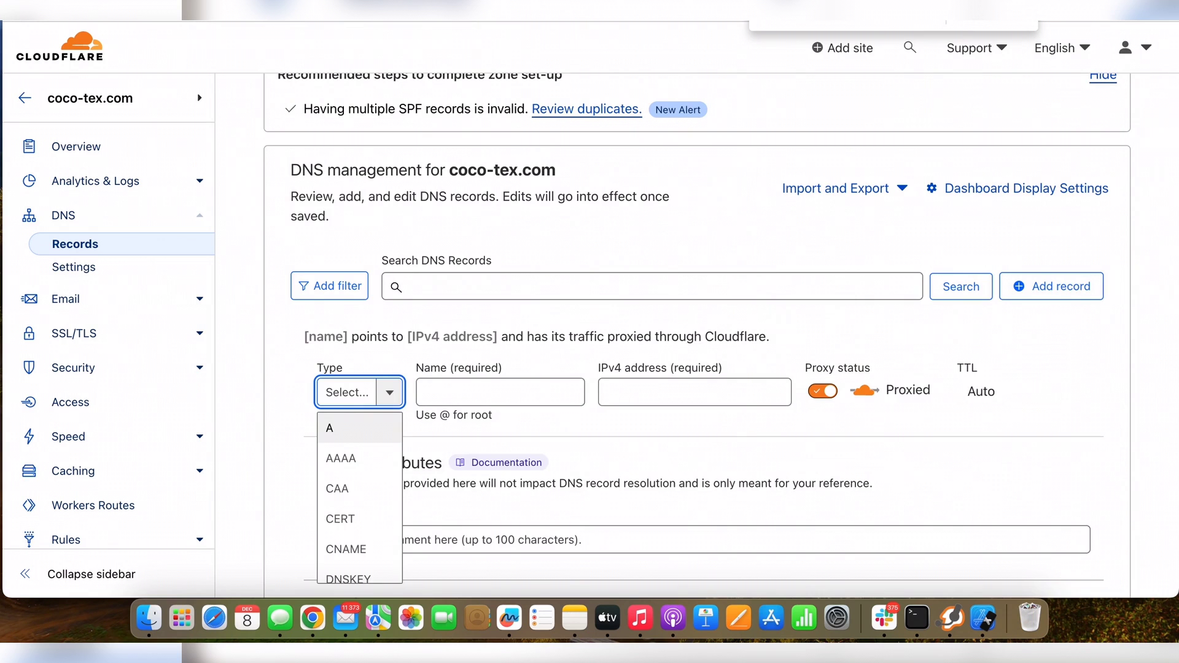
left_click(354, 429)
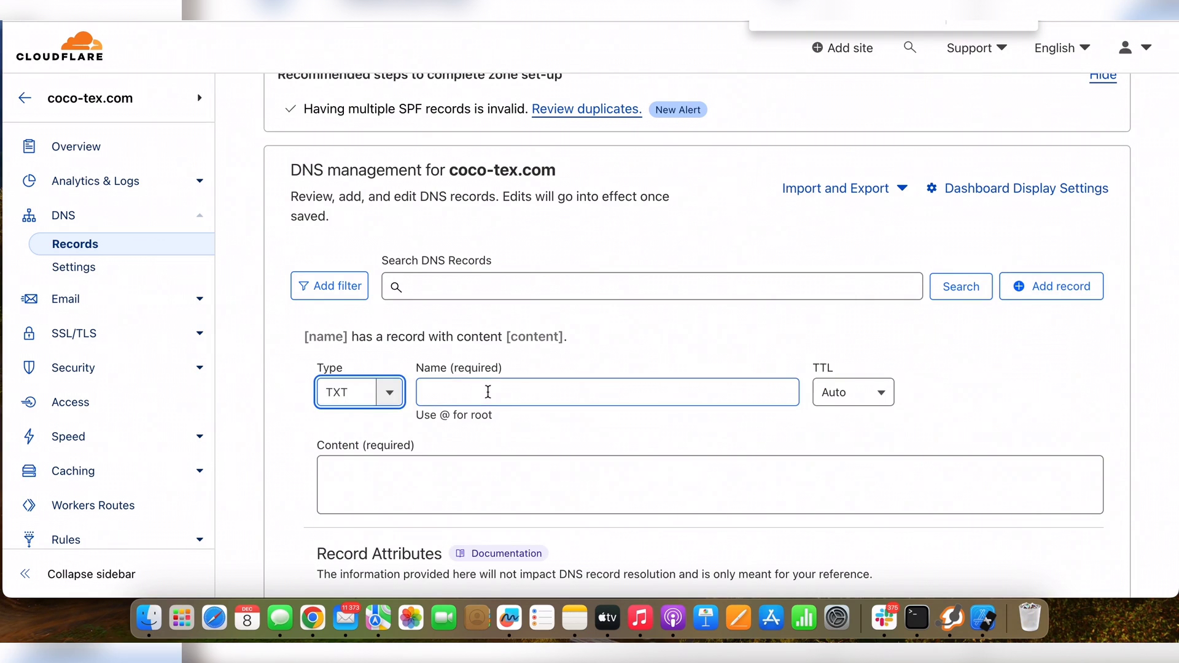
Give the record name @ and the pasted Brevo code as content, then save it
left_click(440, 476)
key("cmd+v")
left_click(489, 400)
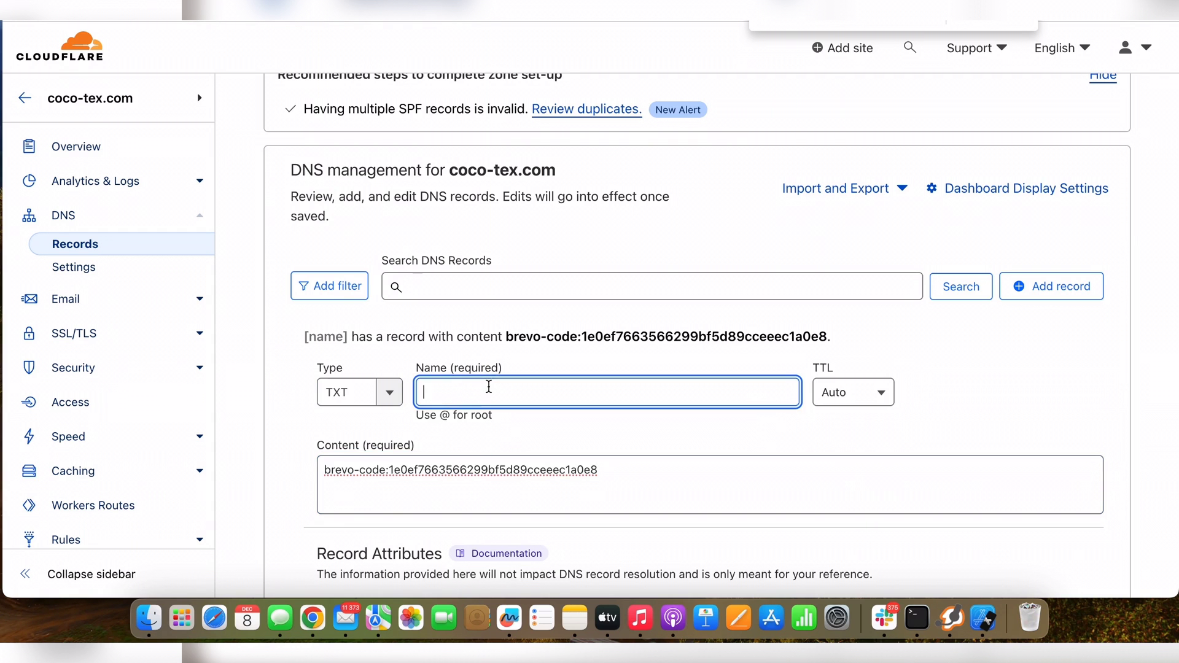
type("@")
scroll(1055, 416, "down", 3)
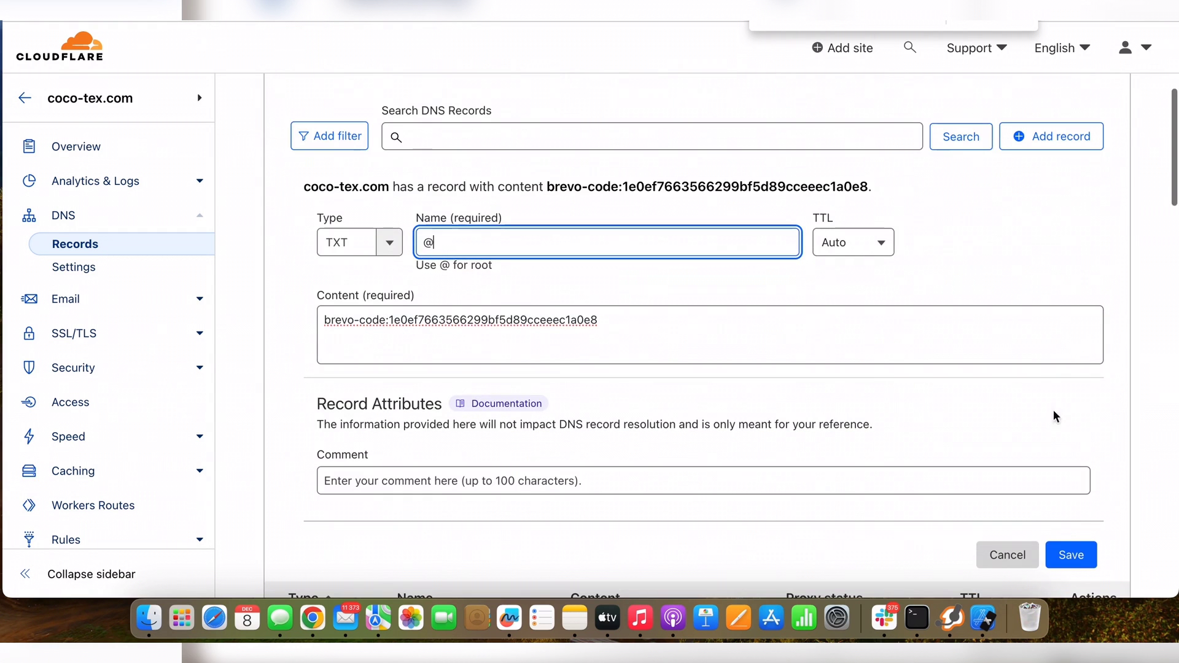
left_click(1054, 551)
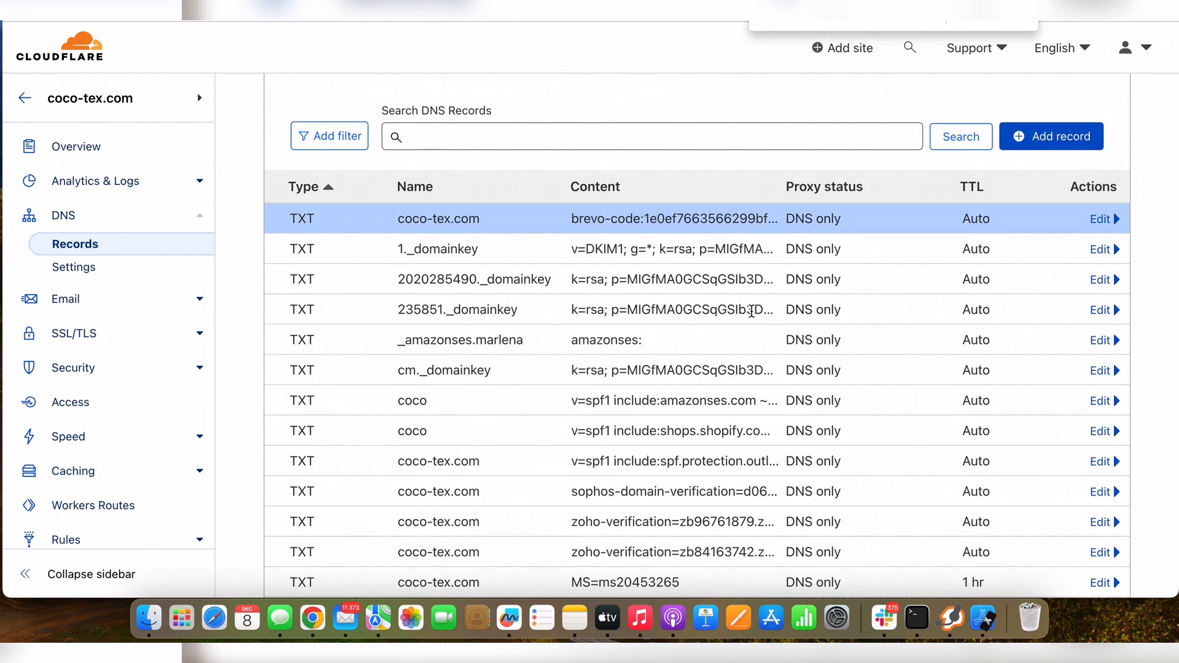
Create a new Cloudflare TXT record named with Brevo's DKIM hostname mail._domainkey
left_click(860, 11)
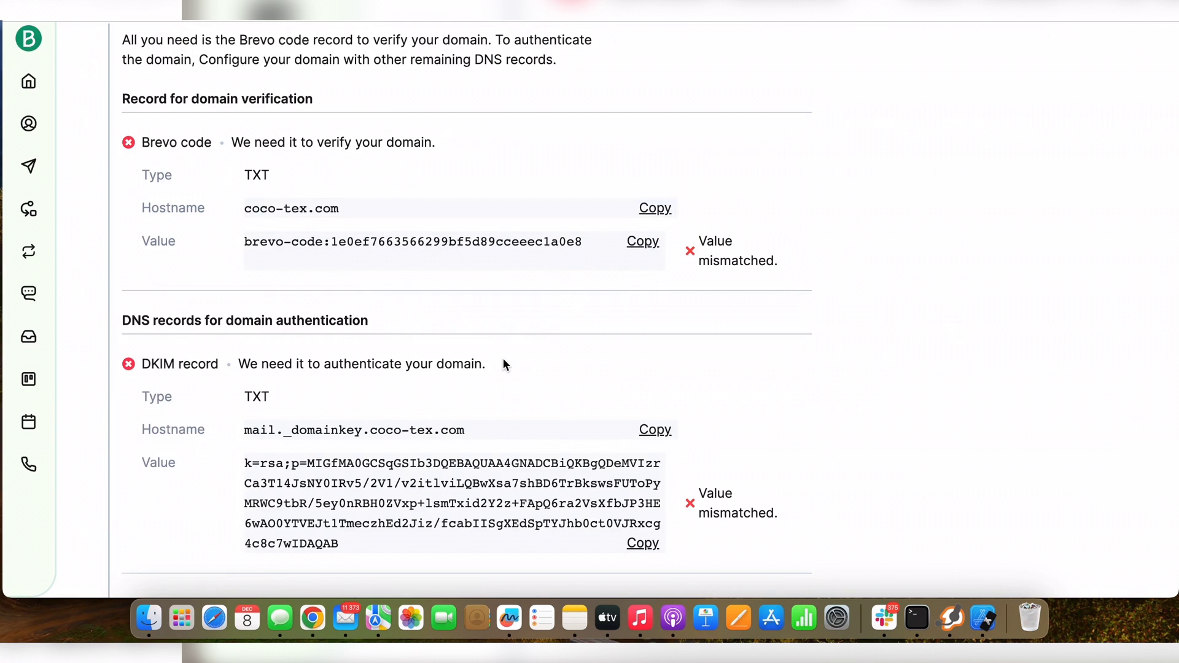
scroll(503, 364, "down", 3)
left_click(654, 307)
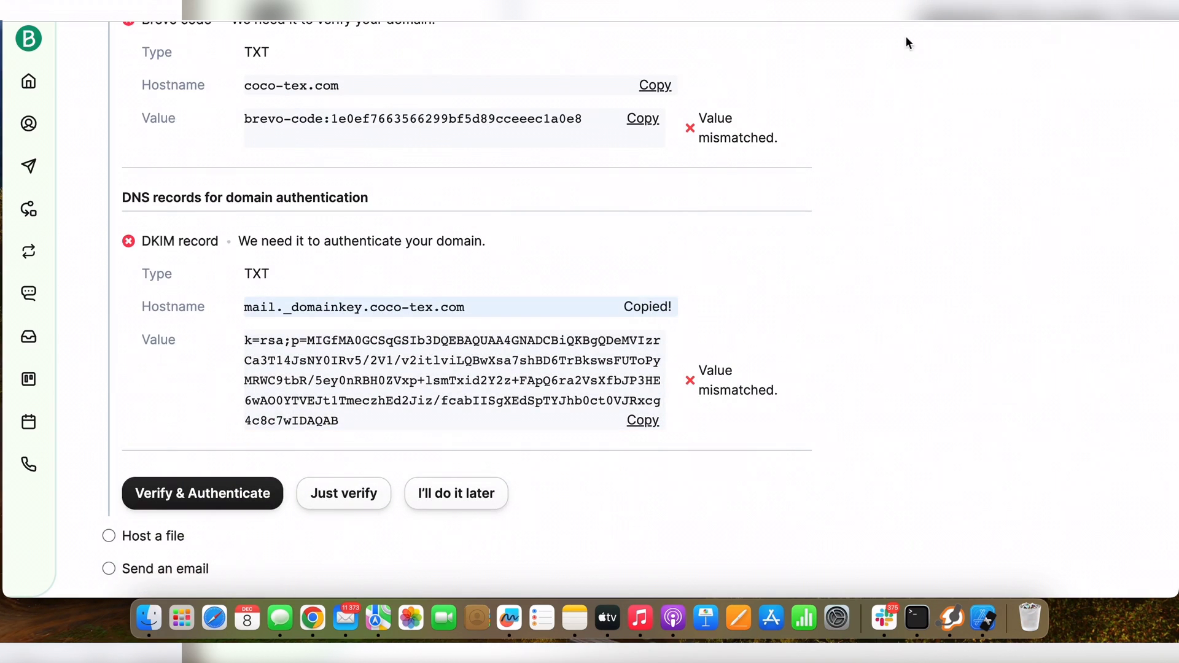
left_click(903, 11)
left_click(1051, 136)
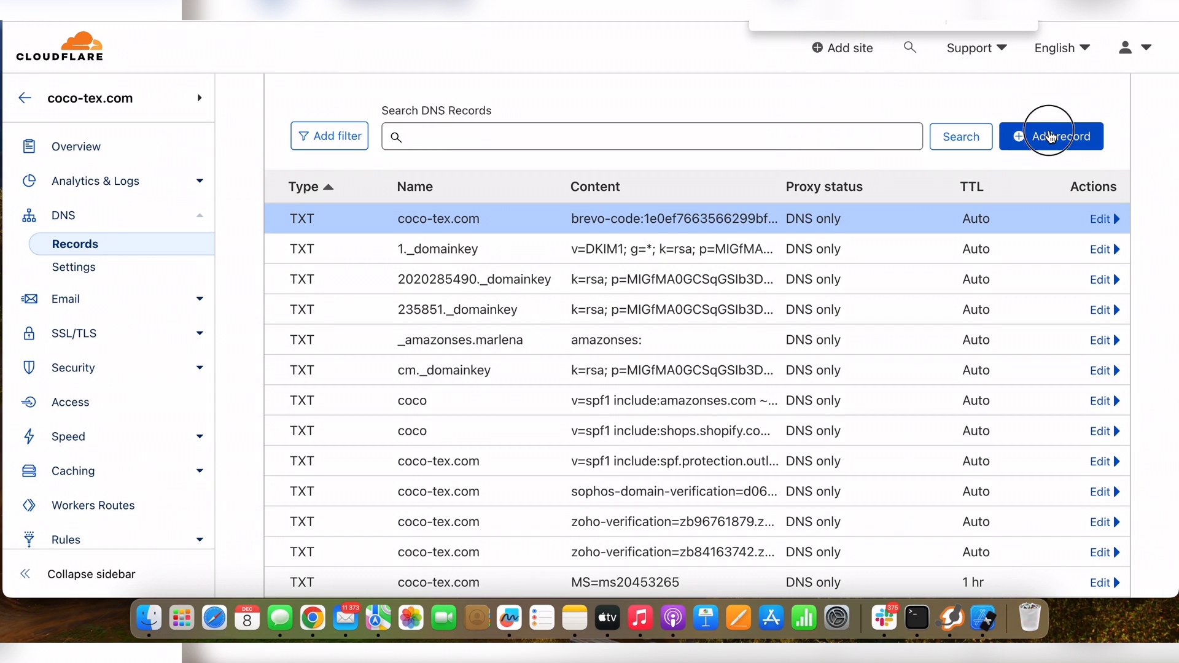
left_click(357, 239)
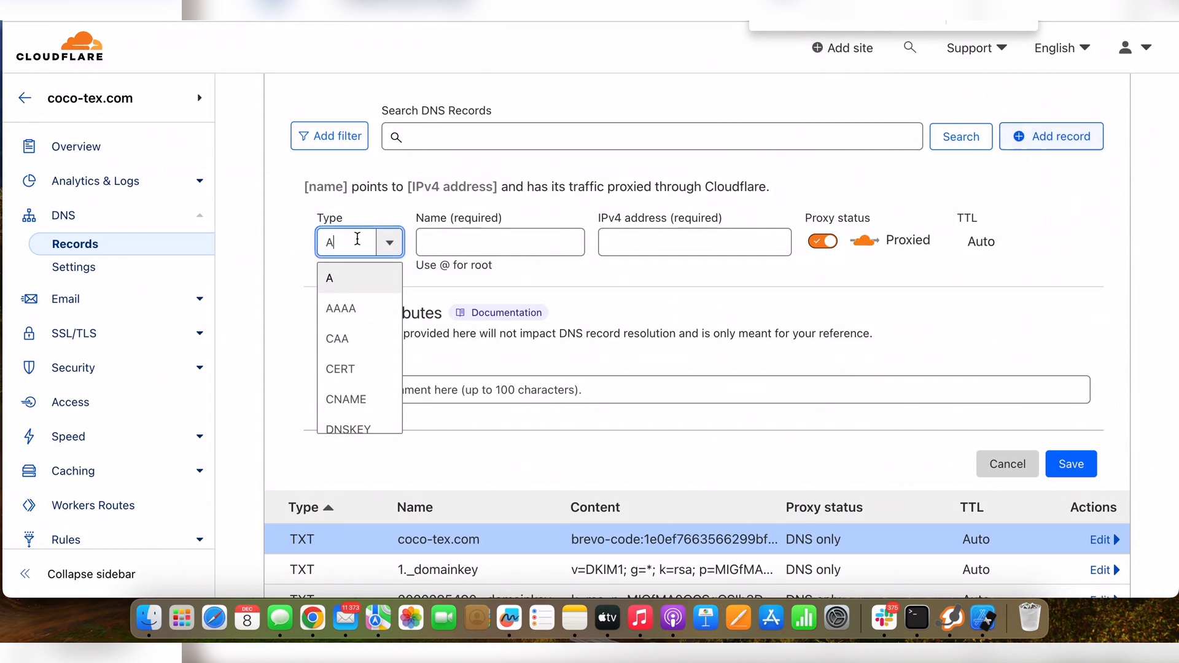
key("BackSpace")
type("txt")
key("Return")
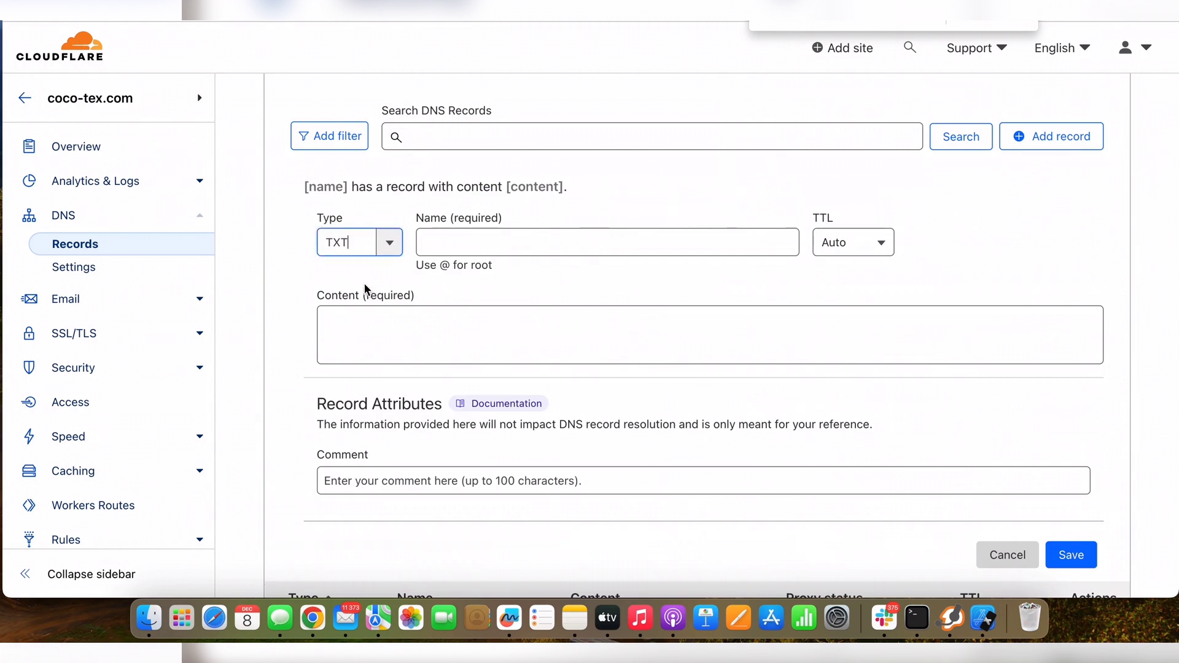
left_click(462, 243)
type("mail._domainkey.coco-tex.com")
Paste Brevo's DKIM key as the record content and save the DKIM TXT record
key("ctrl+Tab")
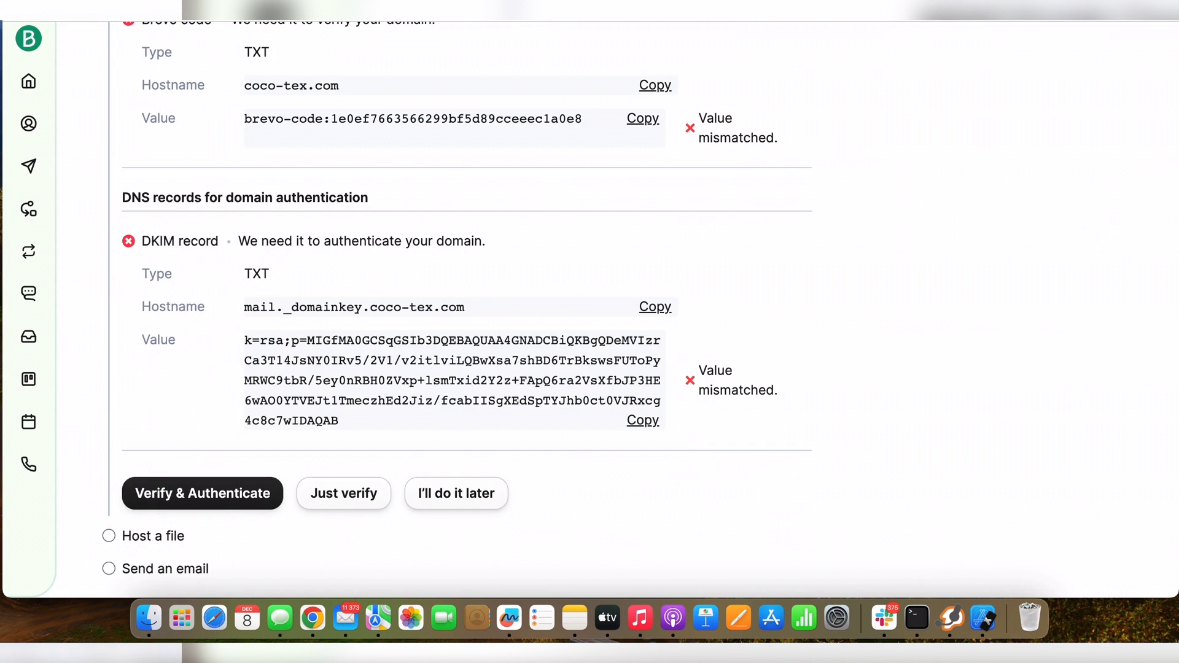
left_click(642, 421)
key("ctrl+Tab")
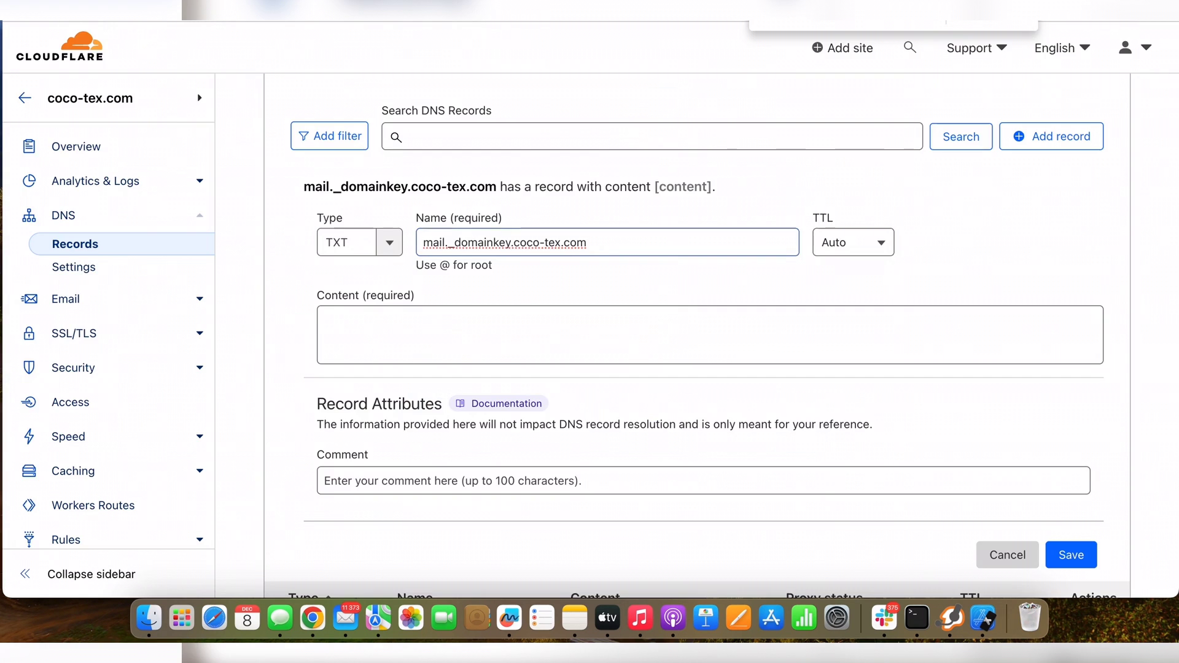
left_click(524, 334)
key("super+v")
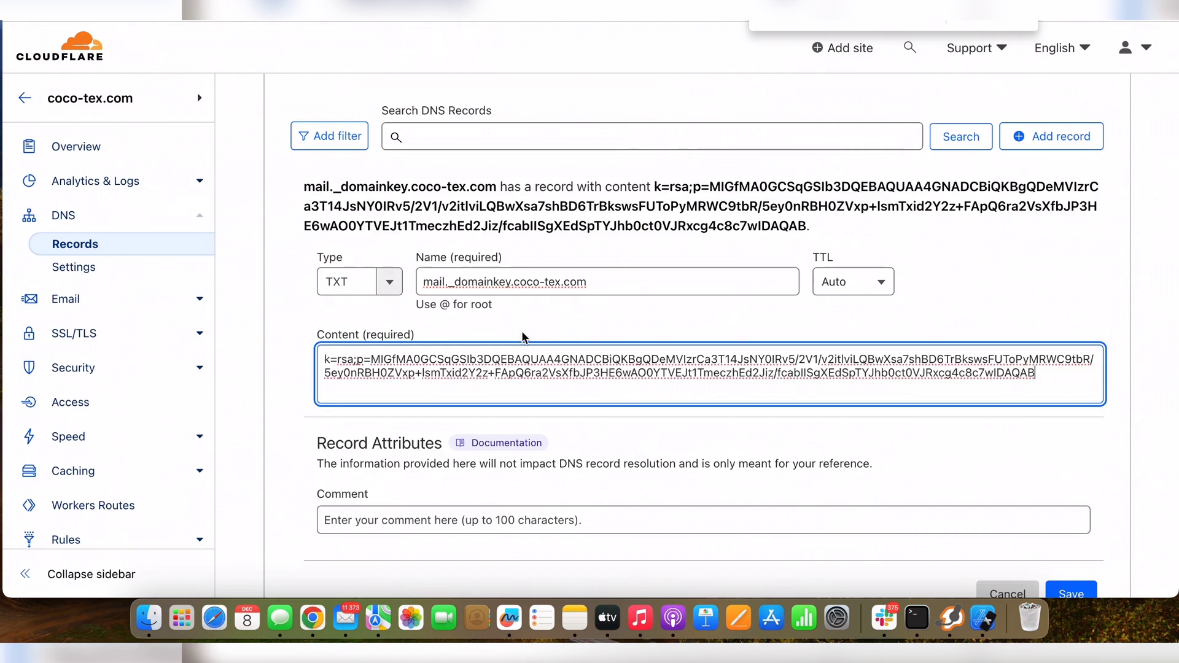
scroll(671, 387, "down", 3)
left_click(1074, 504)
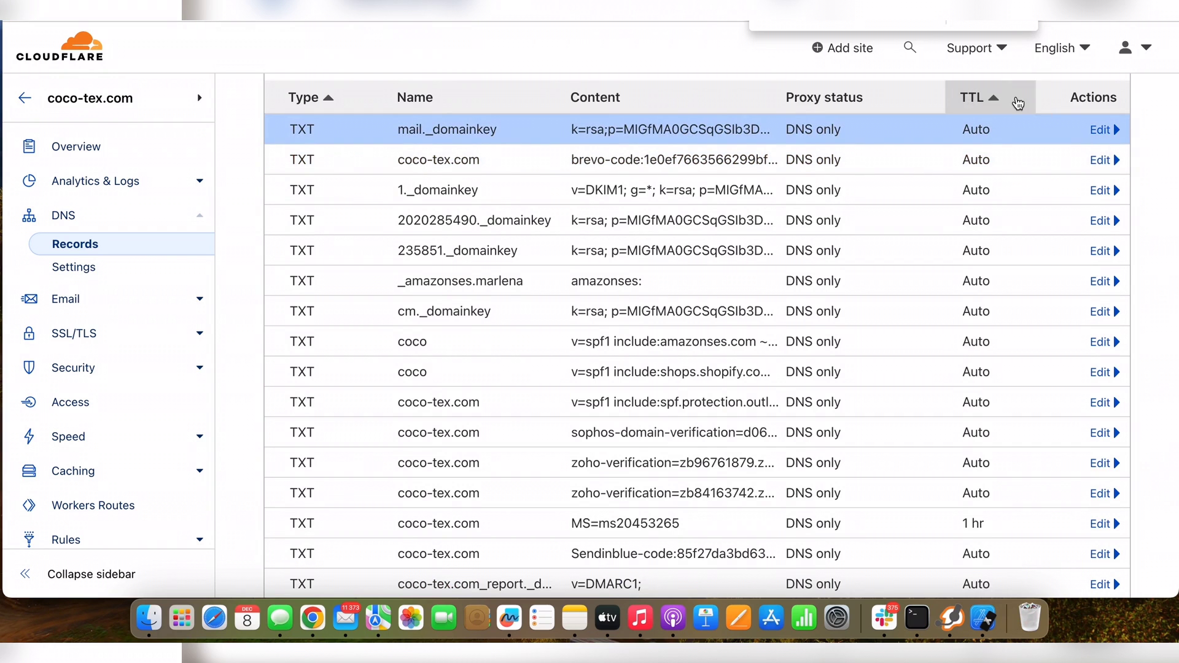
Run Verify & Authenticate for coco-tex.com on Brevo's domain authentication page
left_click(959, 9)
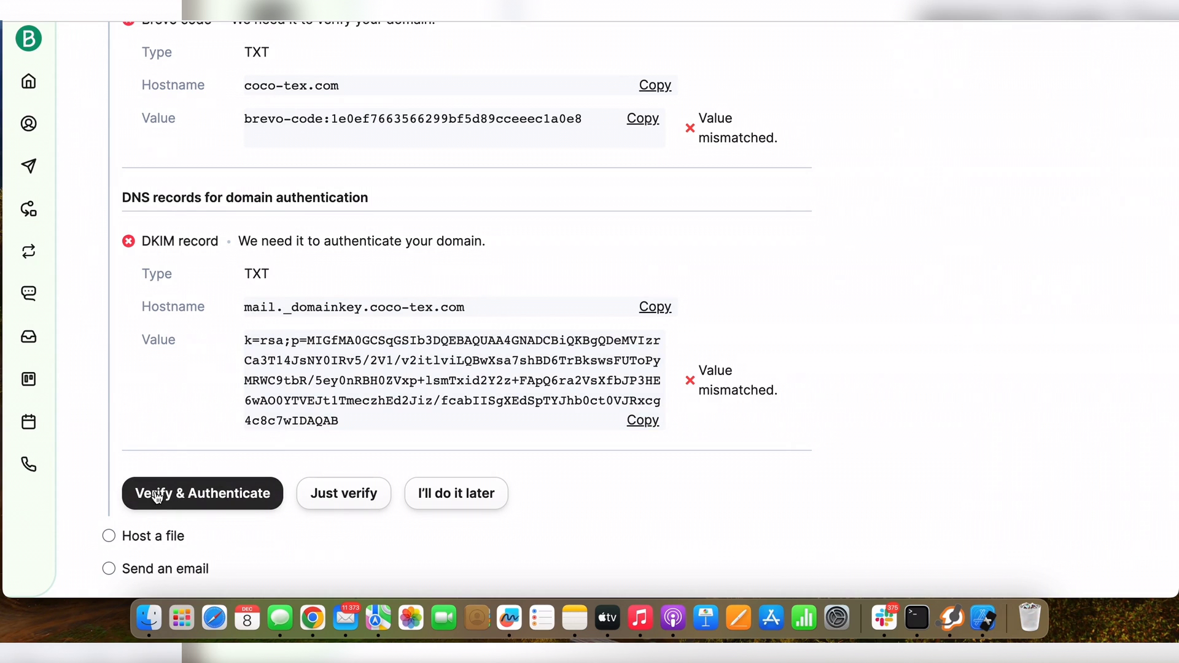
left_click(245, 495)
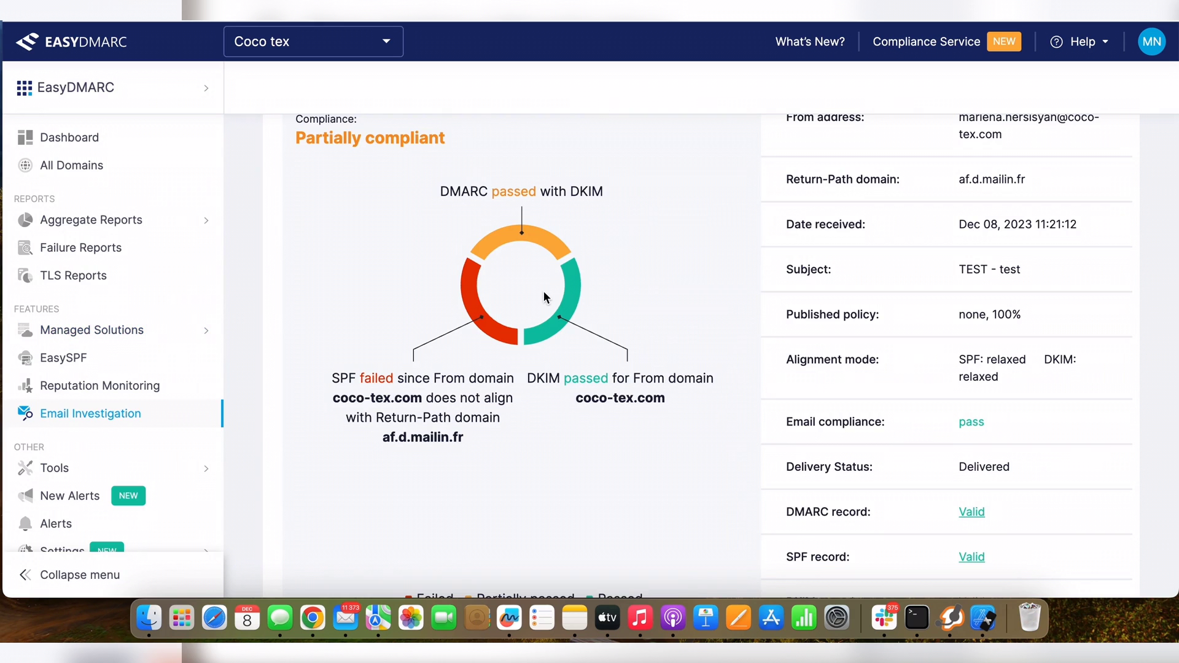
Scroll through EasyDMARC's compliance results for the Brevo test email
scroll(544, 293, "up", 2)
scroll(544, 292, "down", 3)
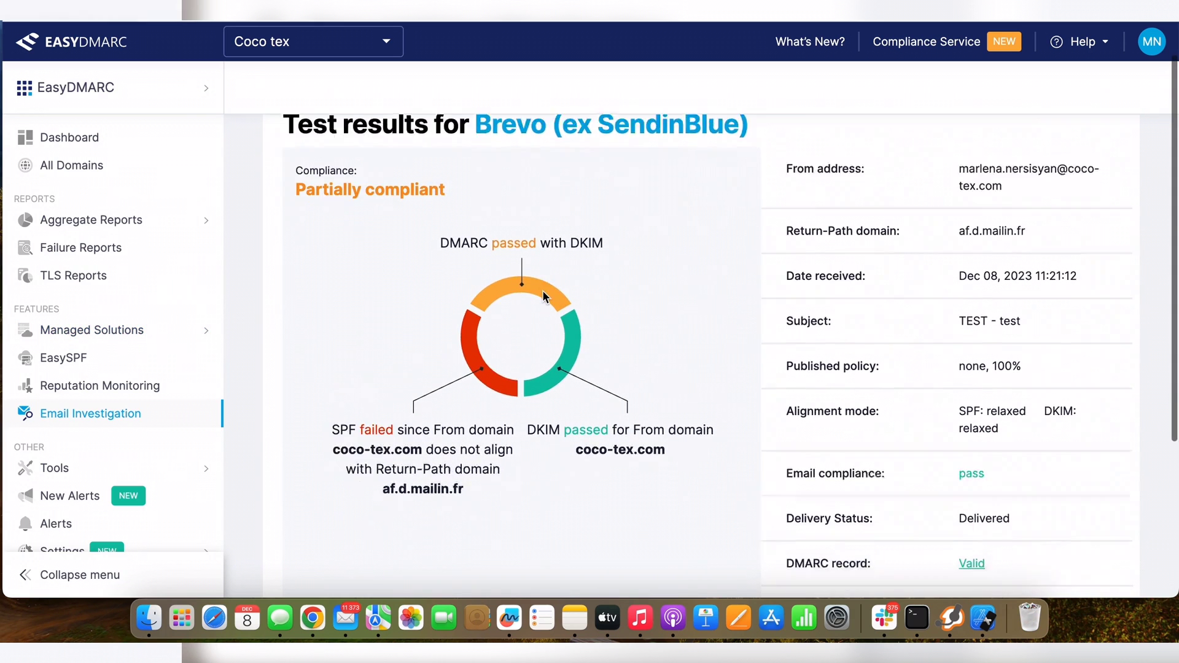
scroll(544, 295, "up", 3)
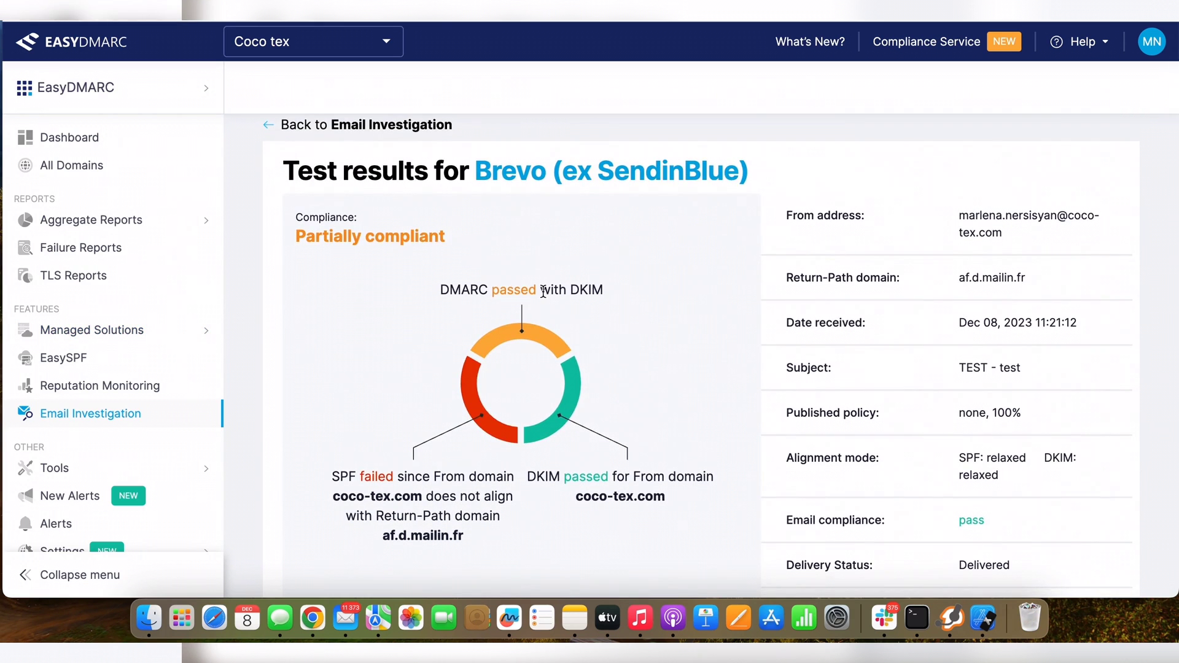
scroll(582, 339, "down", 1)
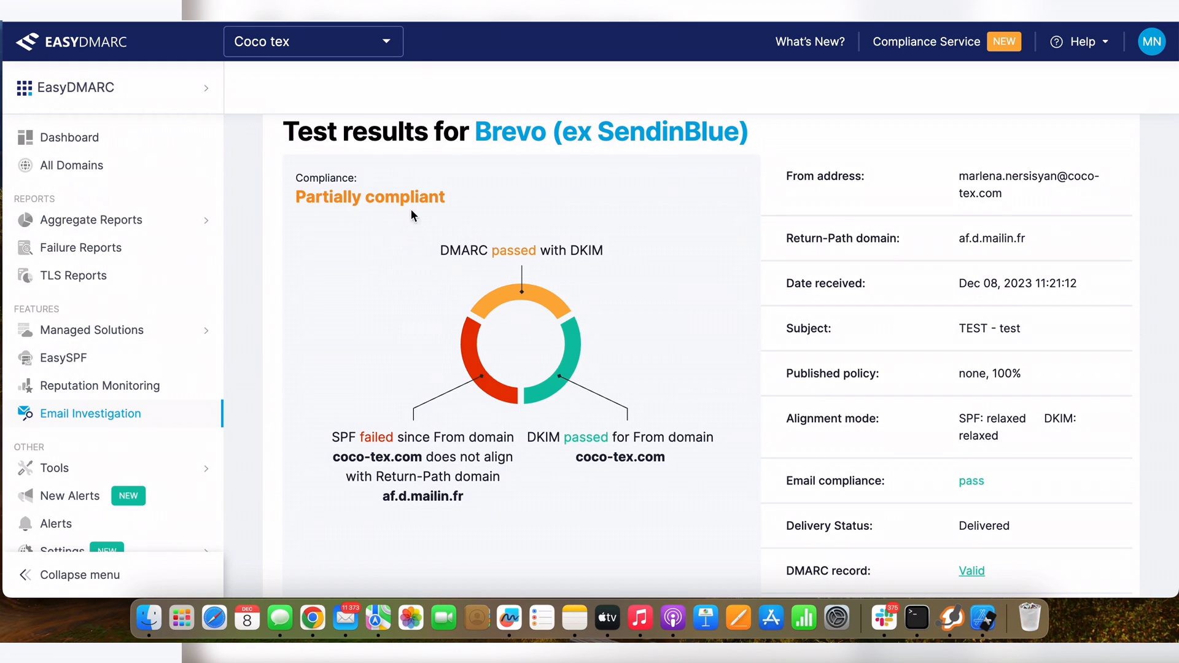
scroll(520, 363, "down", 3)
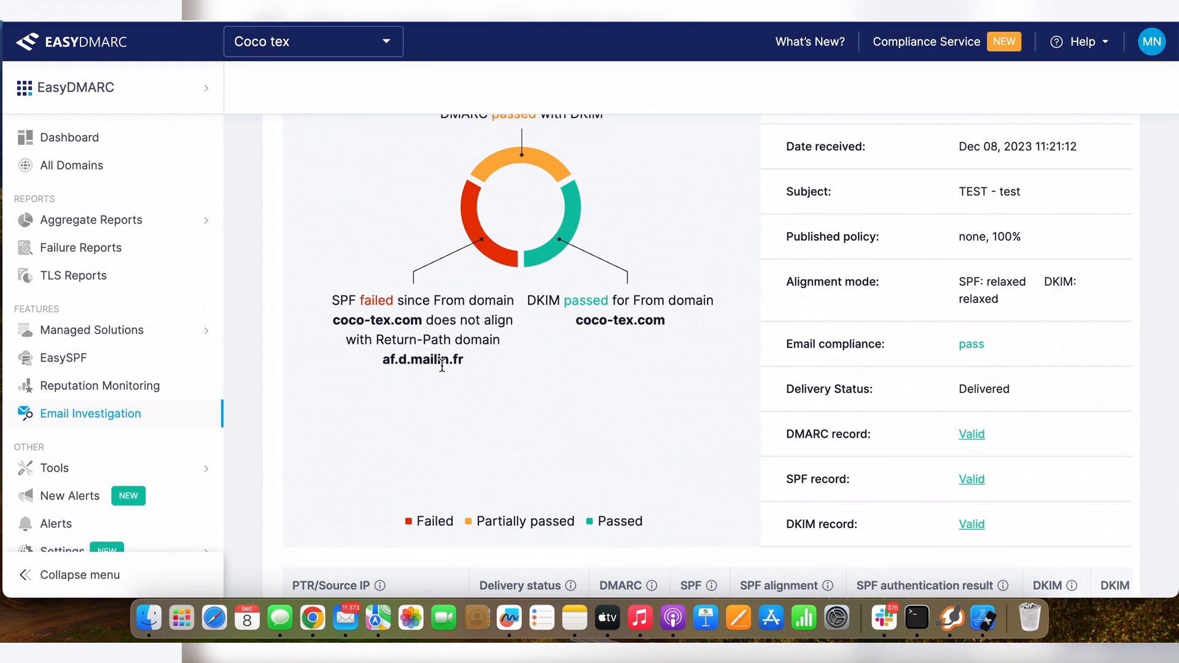
Highlight the Return-Path domain af.d.mailin.fr and the From domain coco-tex.com
left_click(469, 363)
left_click_drag(469, 363, 386, 360)
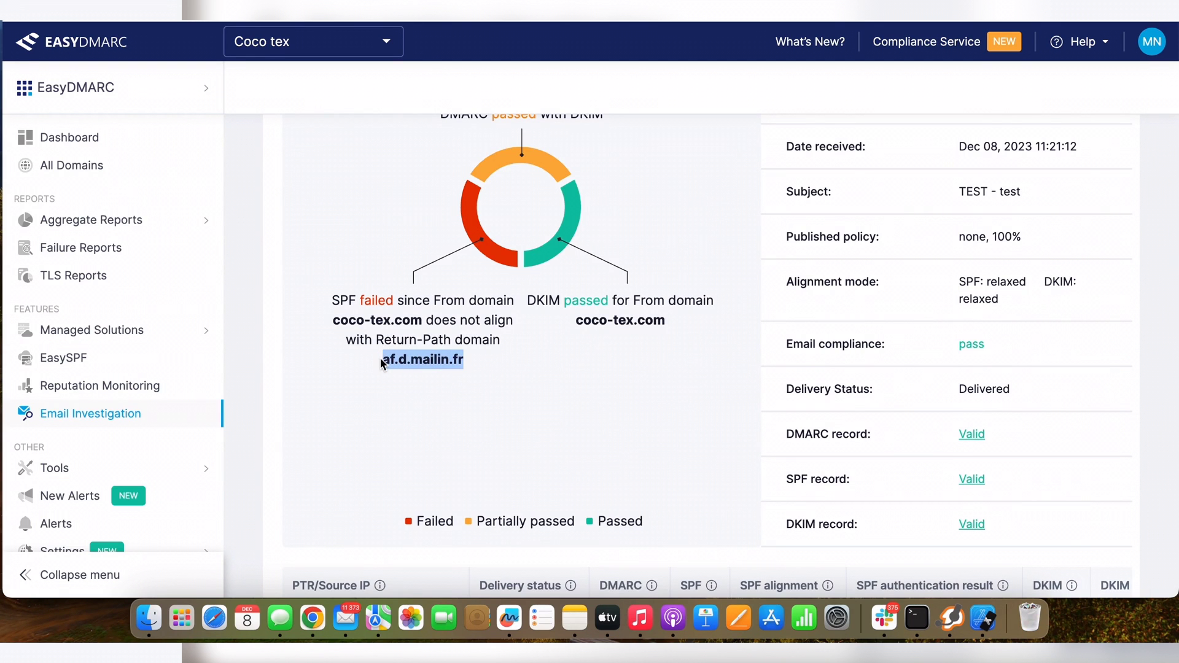
left_click(381, 358)
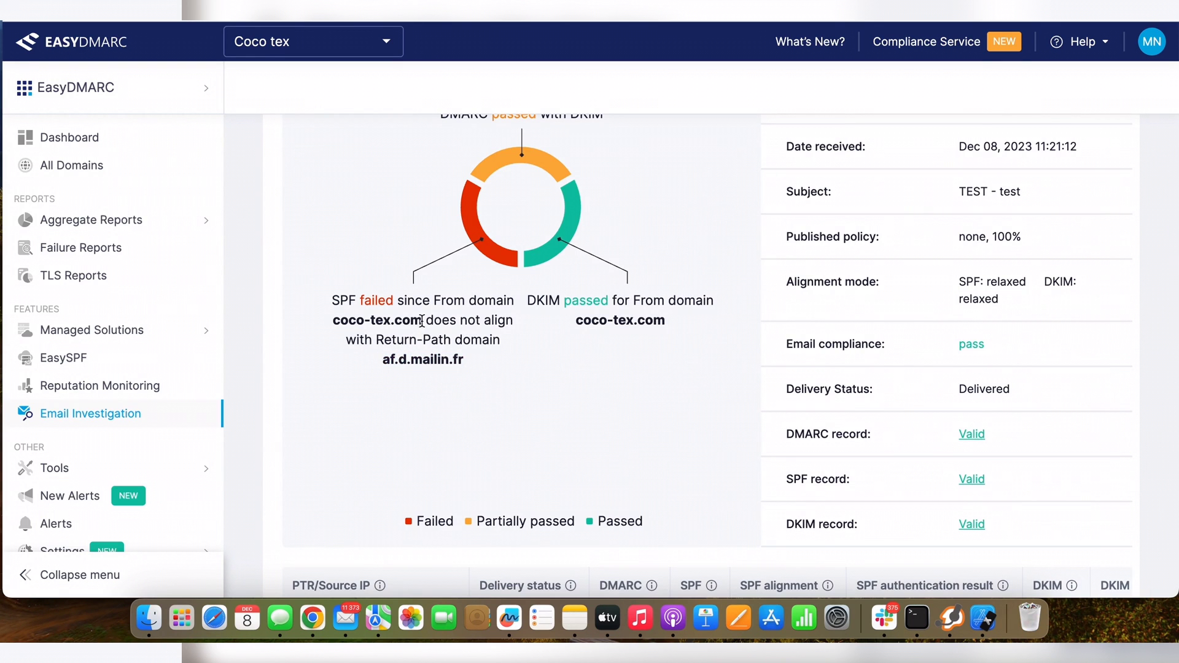
left_click_drag(424, 320, 335, 320)
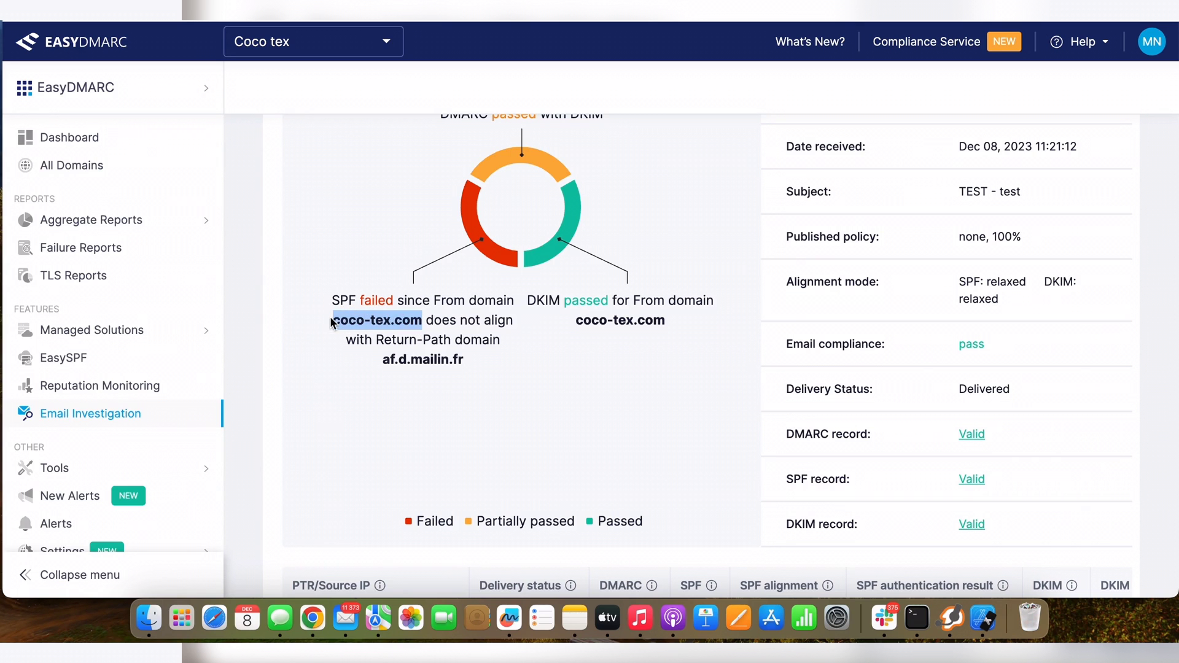
left_click(432, 320)
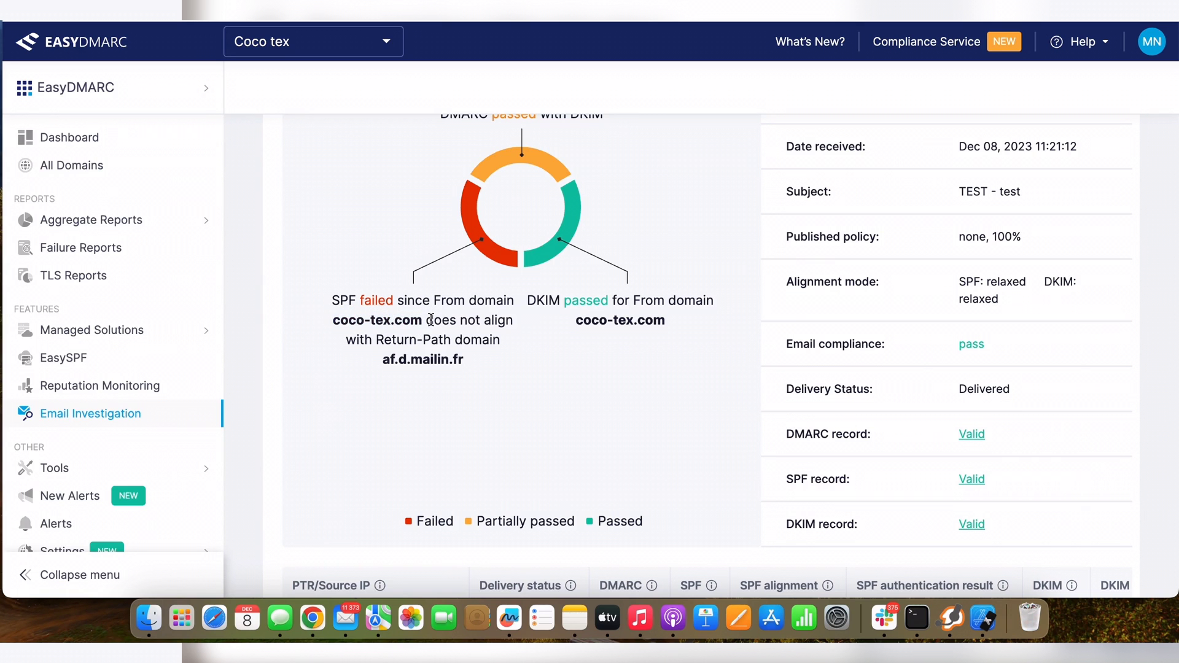